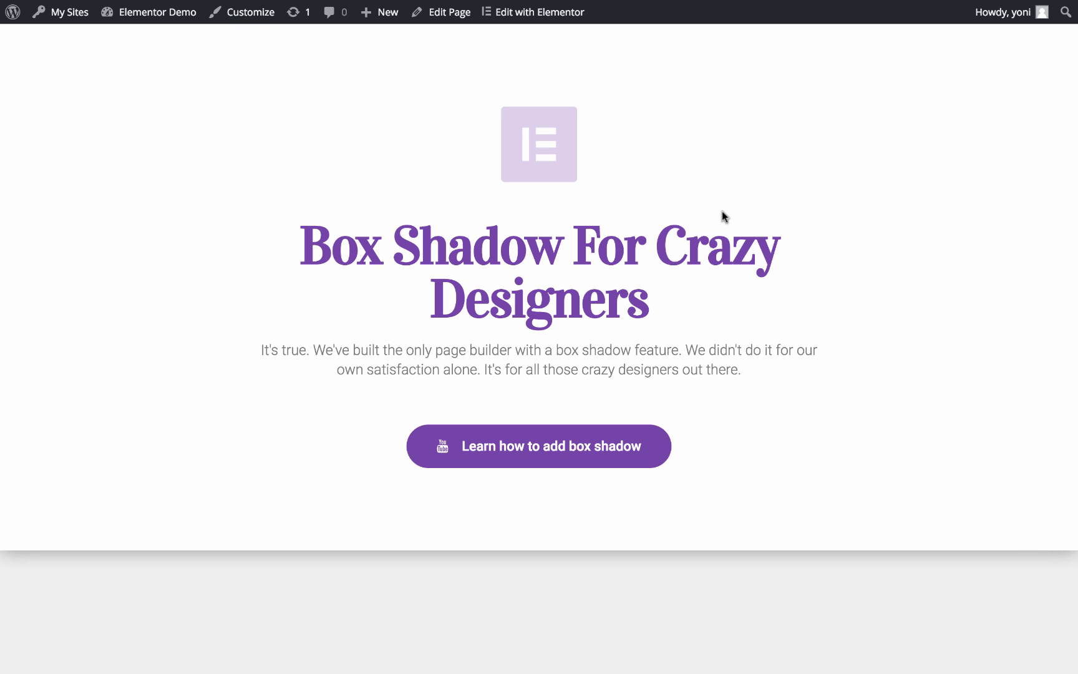
- Open the page in the Elementor editor and select the hero section's settings
{"action": "left_click", "coordinate": [550, 16]}
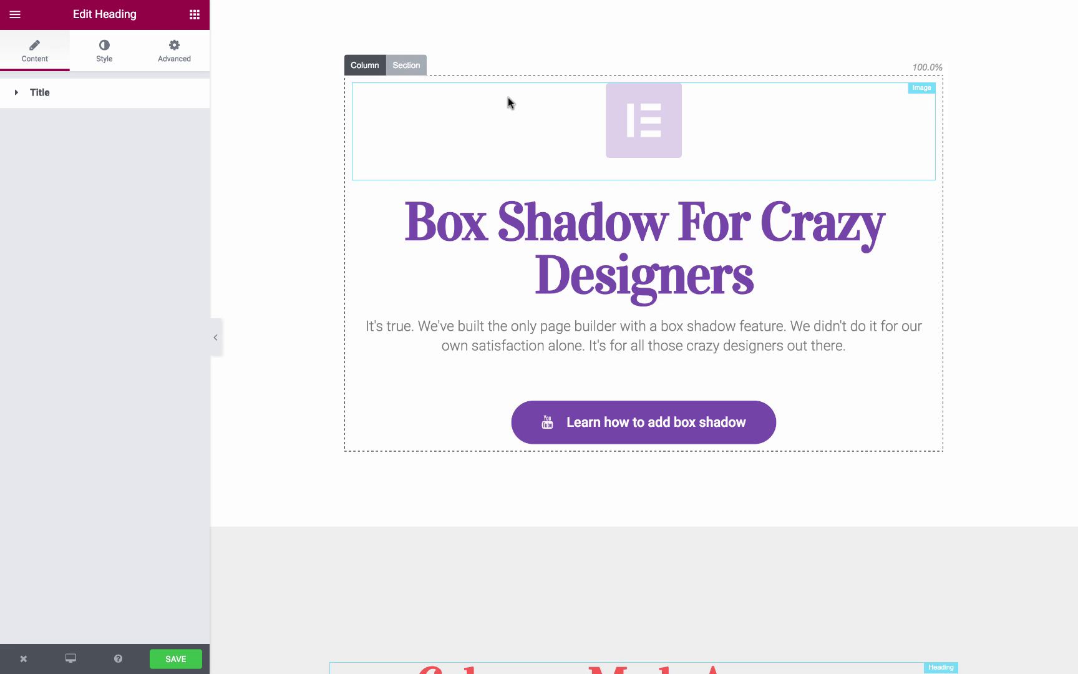
{"action": "left_click", "coordinate": [406, 66]}
{"action": "left_click", "coordinate": [106, 69]}
- Set the hero section's Box Shadow to Yes under Style > Border
{"action": "left_click", "coordinate": [131, 92]}
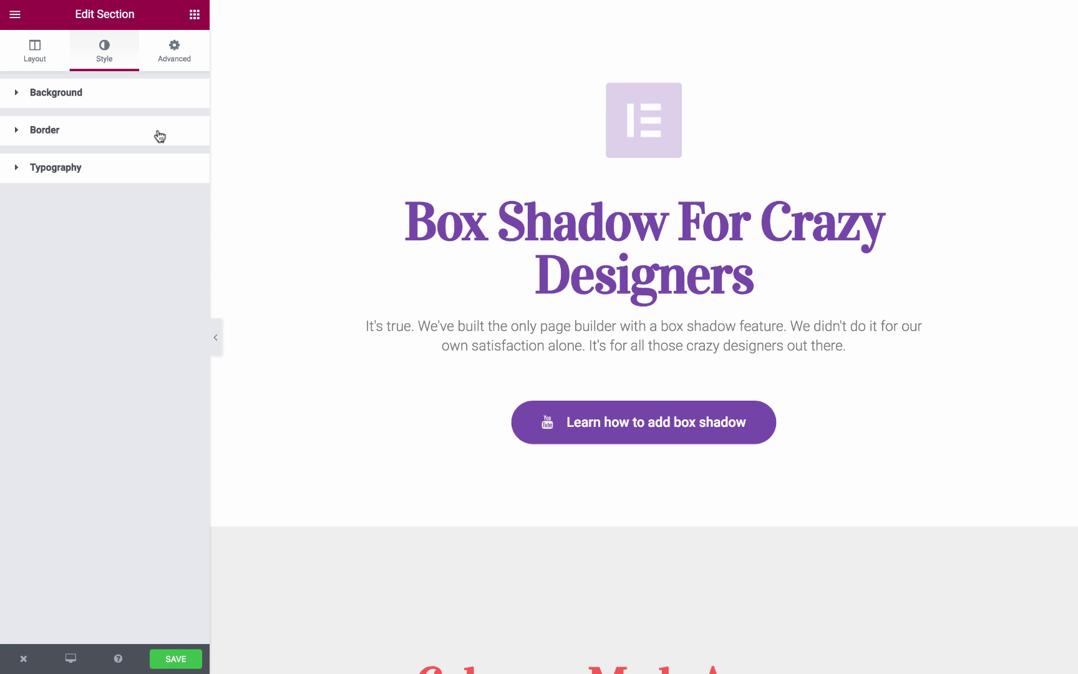
{"action": "left_click", "coordinate": [160, 136]}
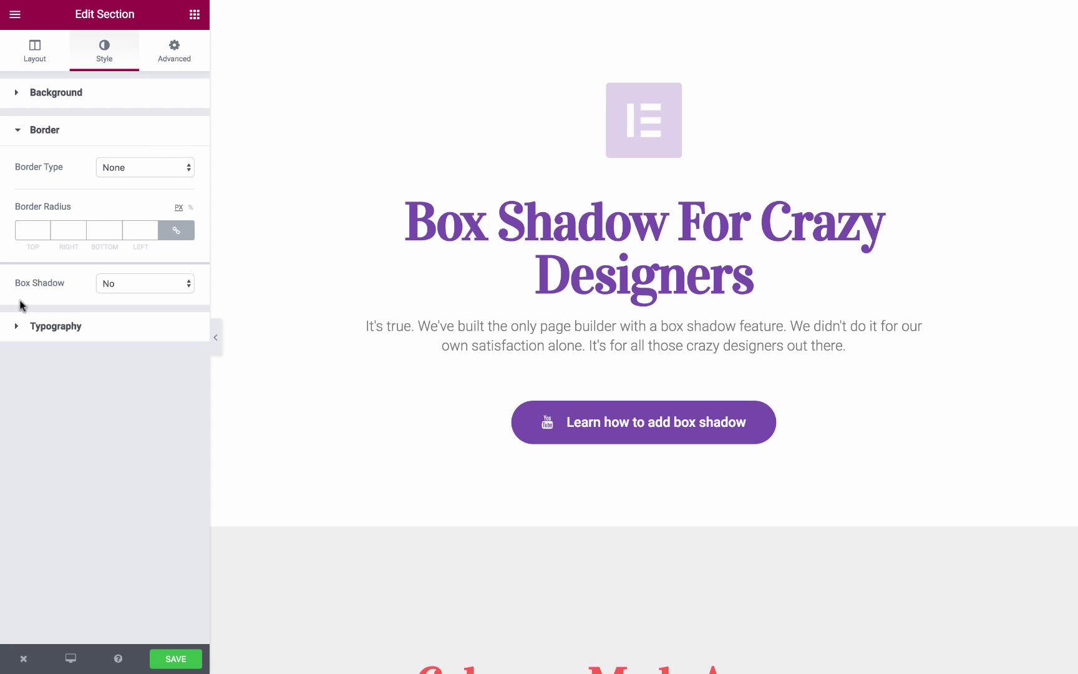
{"action": "left_click", "coordinate": [119, 287]}
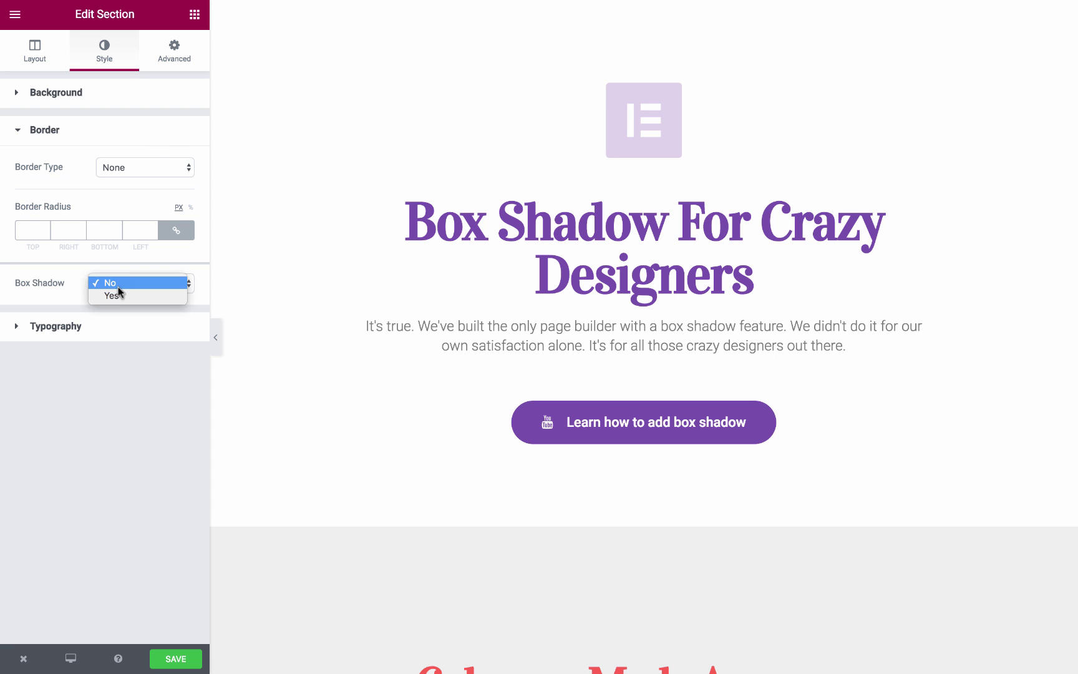
{"action": "left_click", "coordinate": [124, 297]}
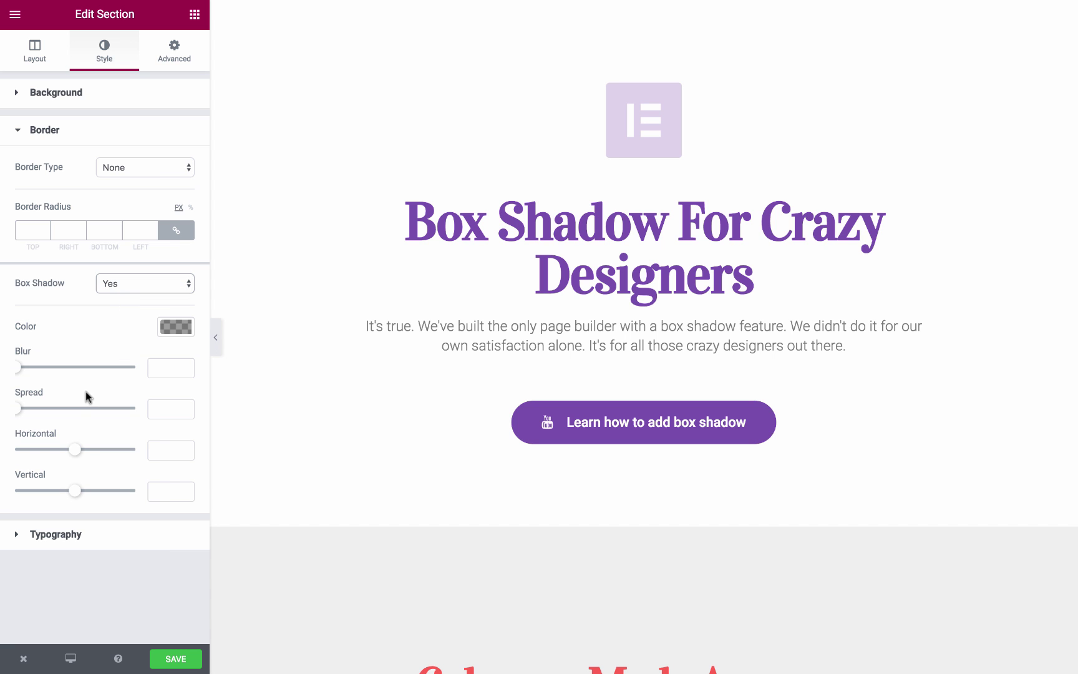
- Set the hero shadow's Blur to 39, with Spread, Horizontal and Vertical at 0
{"action": "left_click", "coordinate": [174, 335]}
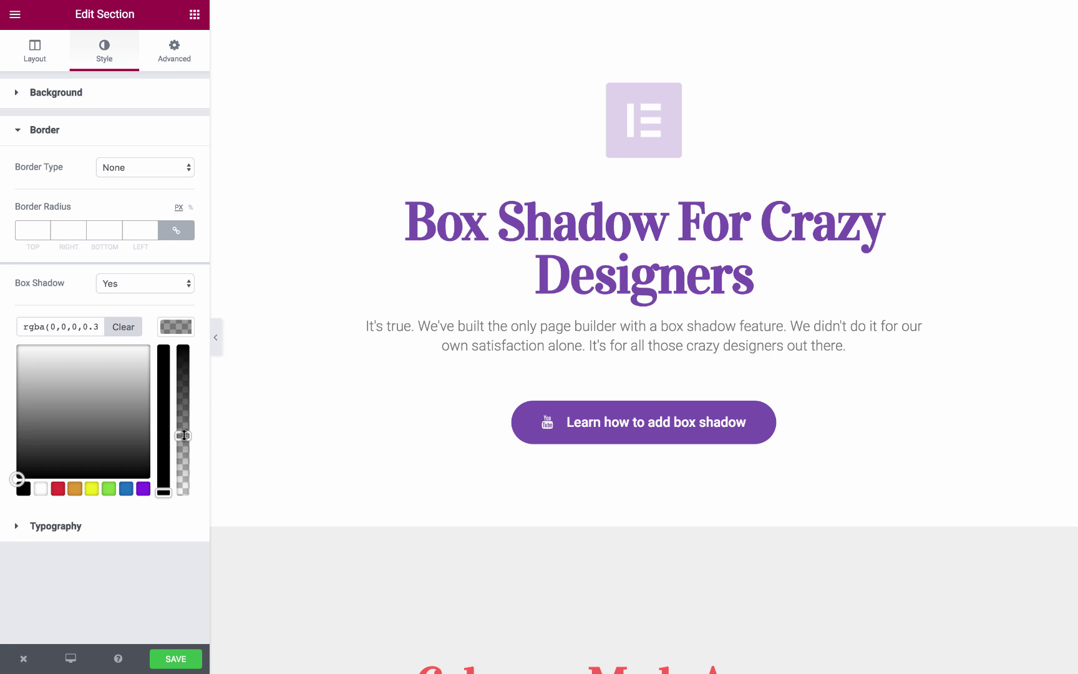
{"action": "left_click", "coordinate": [82, 322]}
{"action": "left_click_drag", "start_coordinate": [28, 367], "coordinate": [61, 360]}
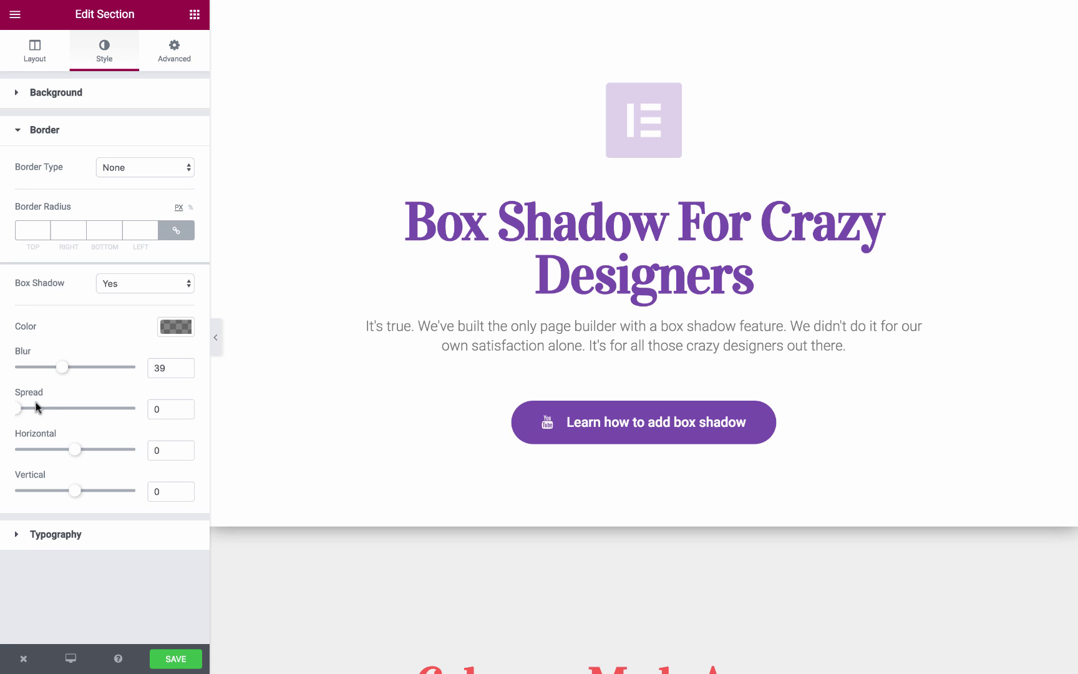
{"action": "mouse_move", "coordinate": [24, 411]}
{"action": "left_mouse_down"}
{"action": "mouse_move", "coordinate": [71, 412]}
{"action": "mouse_move", "coordinate": [15, 412]}
{"action": "left_mouse_up"}
{"action": "left_click_drag", "start_coordinate": [76, 453], "coordinate": [17, 450]}
{"action": "double_click", "coordinate": [158, 447]}
{"action": "type", "text": "0"}
{"action": "mouse_move", "coordinate": [80, 496]}
{"action": "left_mouse_down"}
{"action": "mouse_move", "coordinate": [65, 497]}
{"action": "mouse_move", "coordinate": [98, 493]}
{"action": "mouse_move", "coordinate": [80, 494]}
{"action": "left_mouse_up"}
{"action": "left_click", "coordinate": [359, 531]}
- Scroll to the Columns Made Awesome section and select the Unique card's column
{"action": "scroll", "coordinate": [643, 337], "scroll_direction": "down", "scroll_amount": 7}
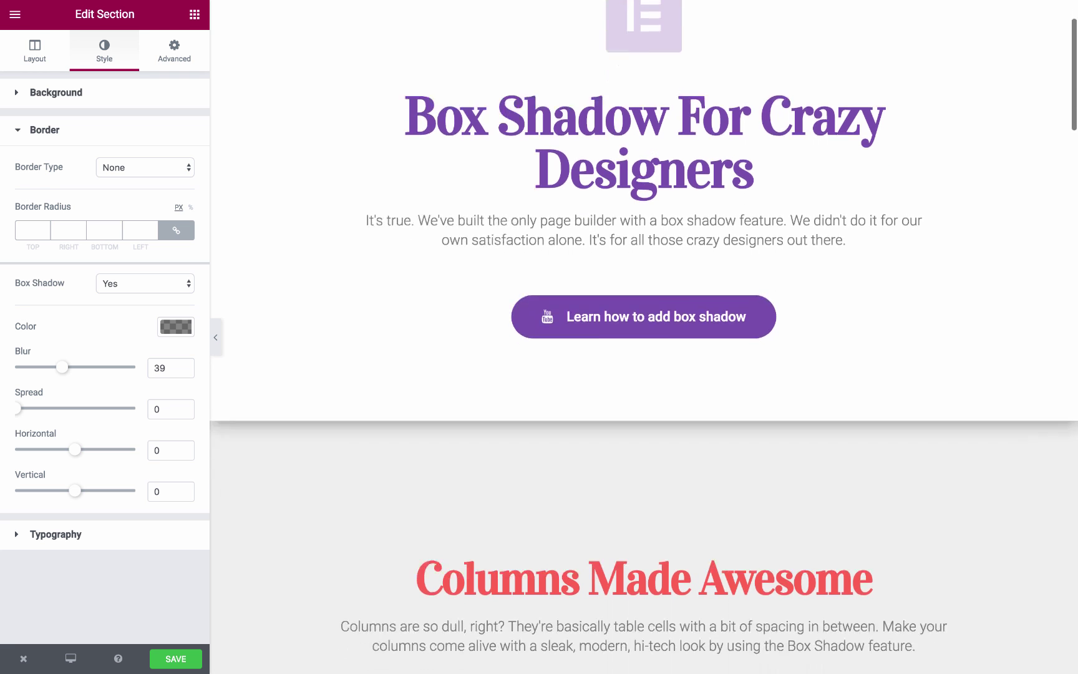
{"action": "scroll", "coordinate": [643, 337], "scroll_direction": "down", "scroll_amount": 2}
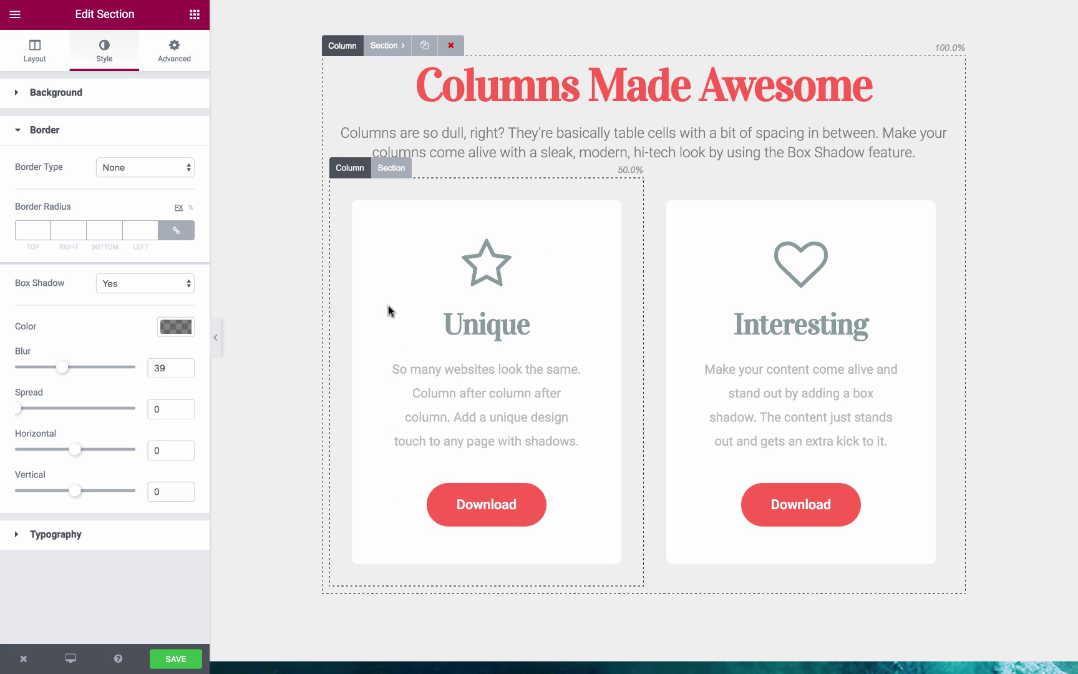
{"action": "left_click", "coordinate": [355, 170]}
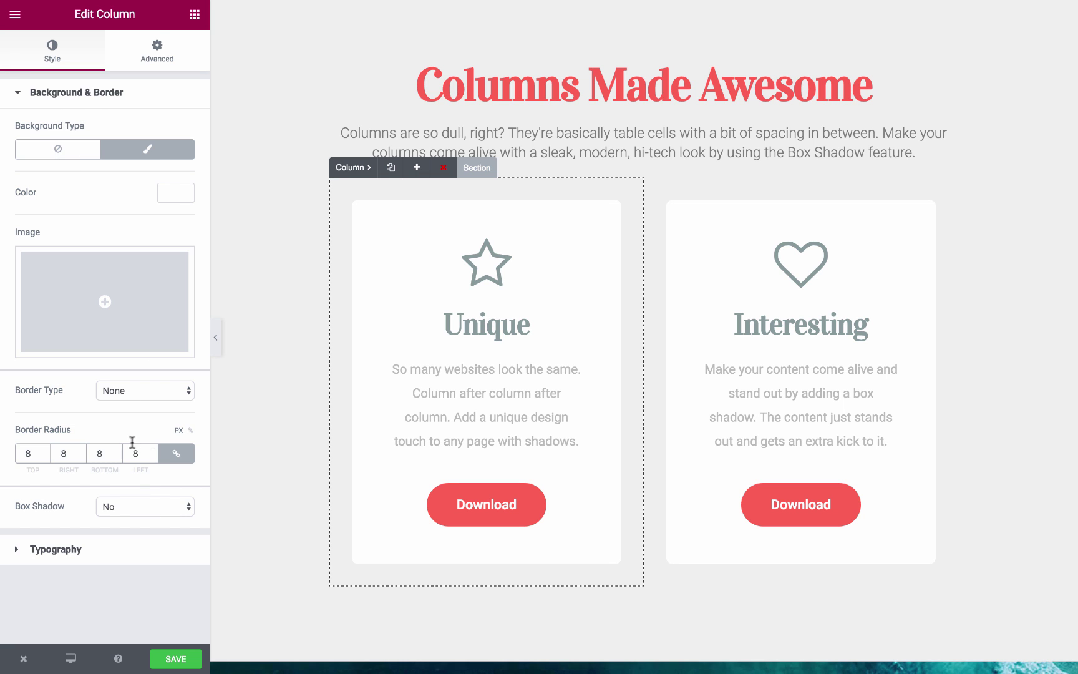
- Set the Unique column's Box Shadow to Yes, showing Blur 10 and zero offsets
{"action": "left_click", "coordinate": [142, 515]}
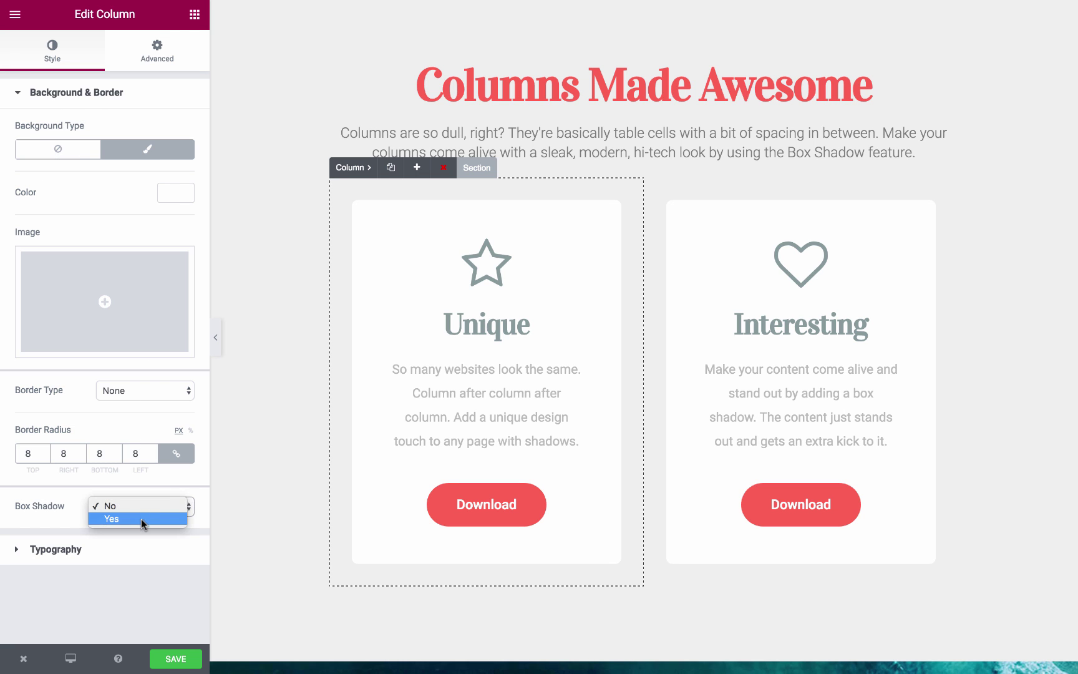
{"action": "left_click", "coordinate": [142, 522]}
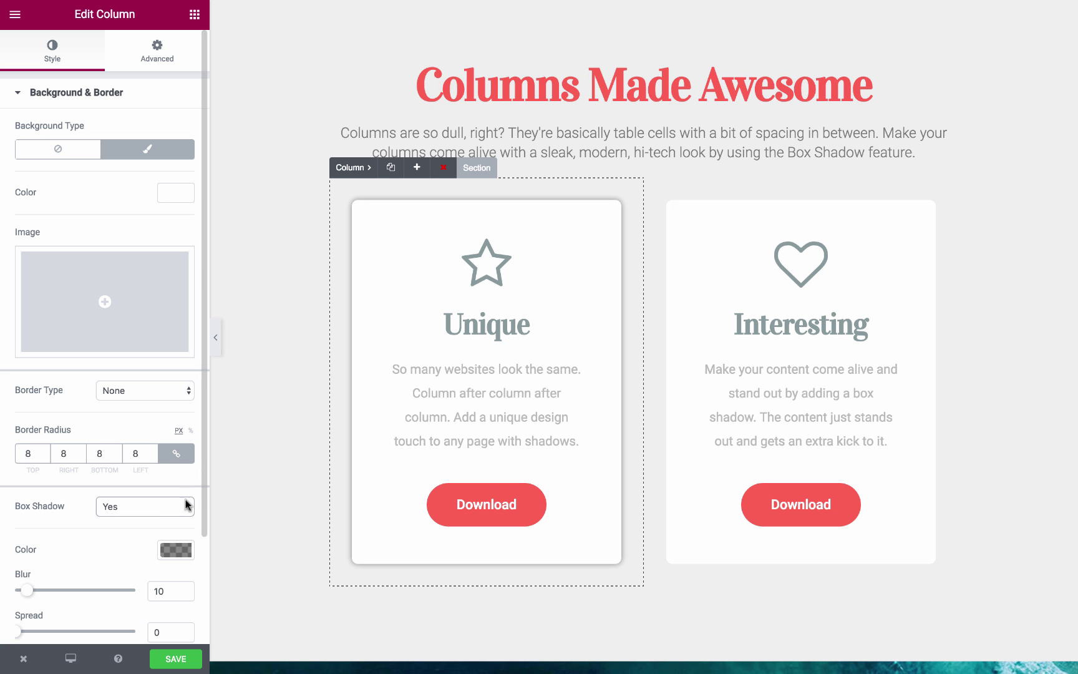
{"action": "left_click_drag", "start_coordinate": [206, 502], "coordinate": [199, 608]}
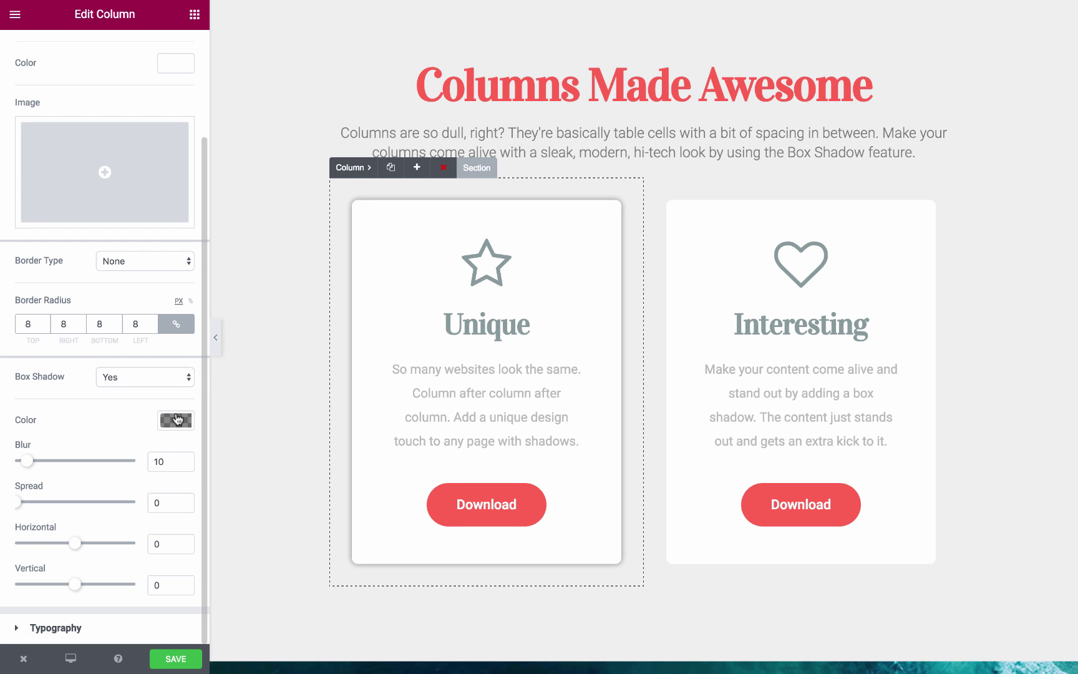
- Make the Unique card's shadow a translucent grey and raise its Blur to 30
{"action": "left_click", "coordinate": [176, 419]}
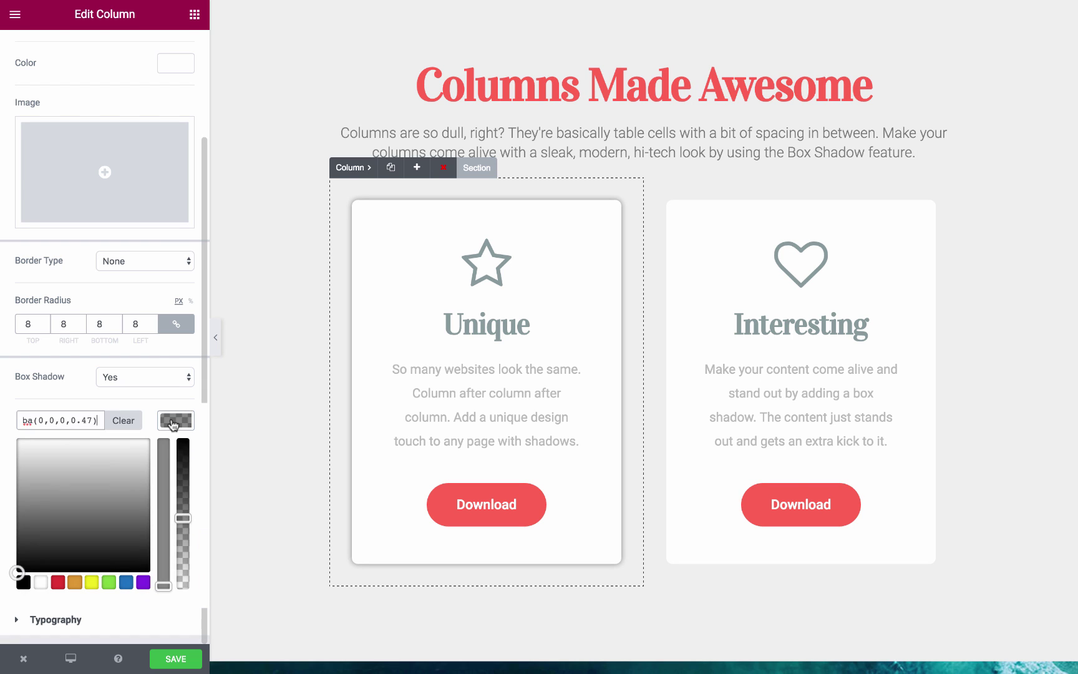
{"action": "left_click", "coordinate": [183, 538]}
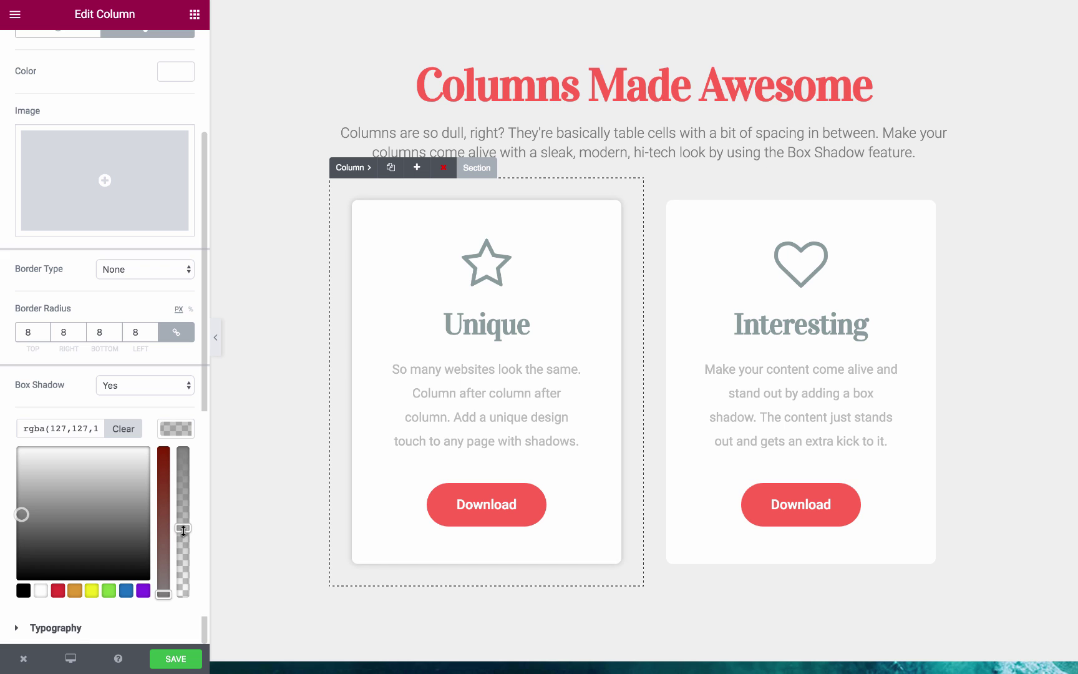
{"action": "left_click", "coordinate": [176, 429]}
{"action": "left_click_drag", "start_coordinate": [28, 470], "coordinate": [54, 471]}
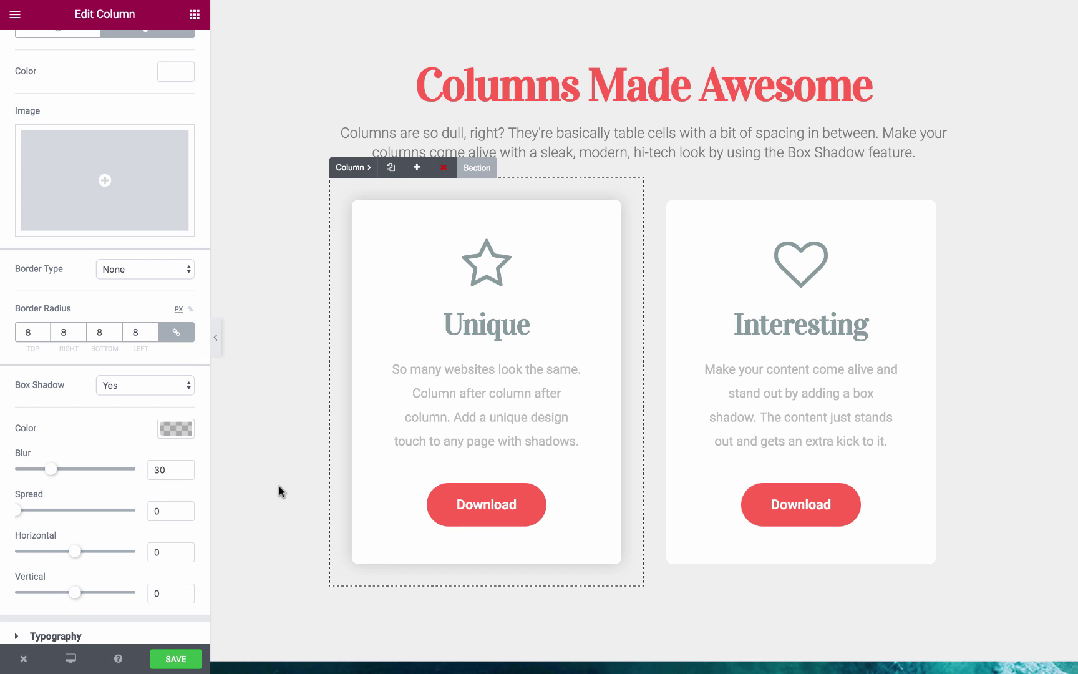
- Scroll down to the beach-photo section with the 'Combine Creativity & Design' card
{"action": "scroll", "coordinate": [801, 437], "scroll_direction": "down", "scroll_amount": 3}
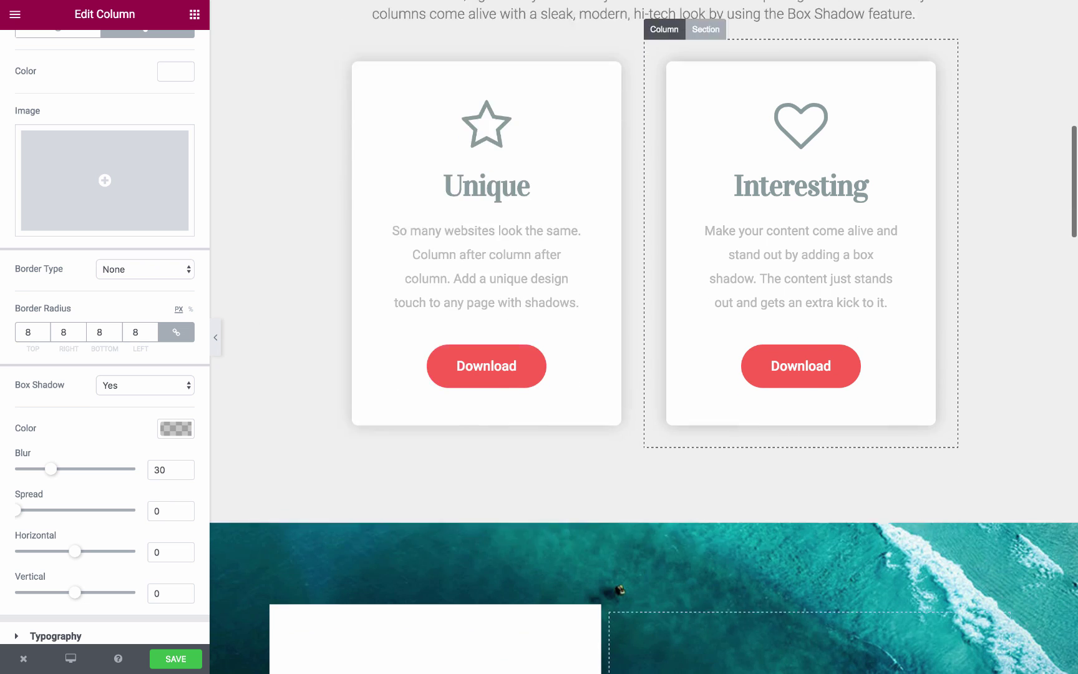
{"action": "scroll", "coordinate": [644, 337], "scroll_direction": "down", "scroll_amount": 10}
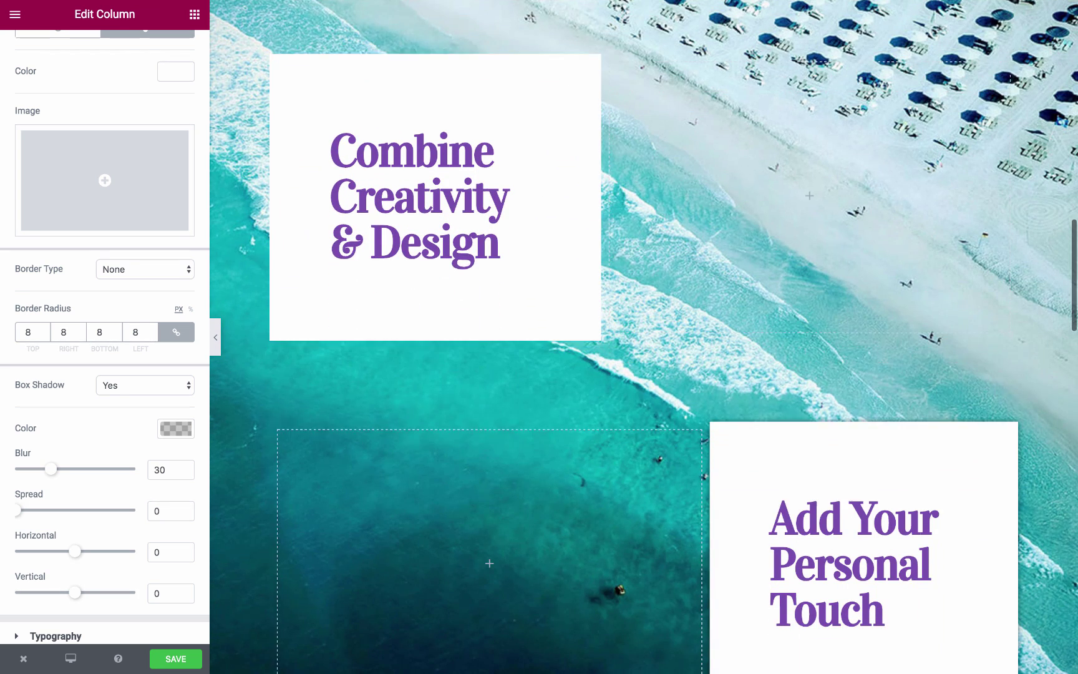
{"action": "scroll", "coordinate": [644, 337], "scroll_direction": "down", "scroll_amount": 2}
{"action": "scroll", "coordinate": [644, 337], "scroll_direction": "up", "scroll_amount": 1}
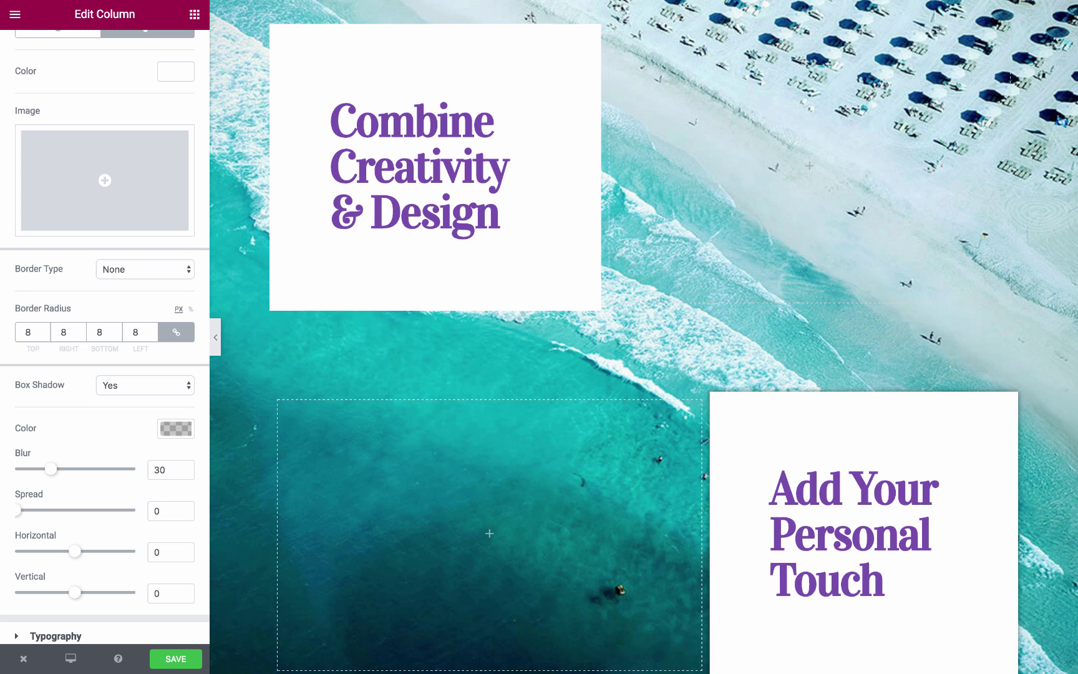
- Colour the Combine Creativity & Design column's shadow a semi-transparent #784fad purple
{"action": "left_click", "coordinate": [272, 307]}
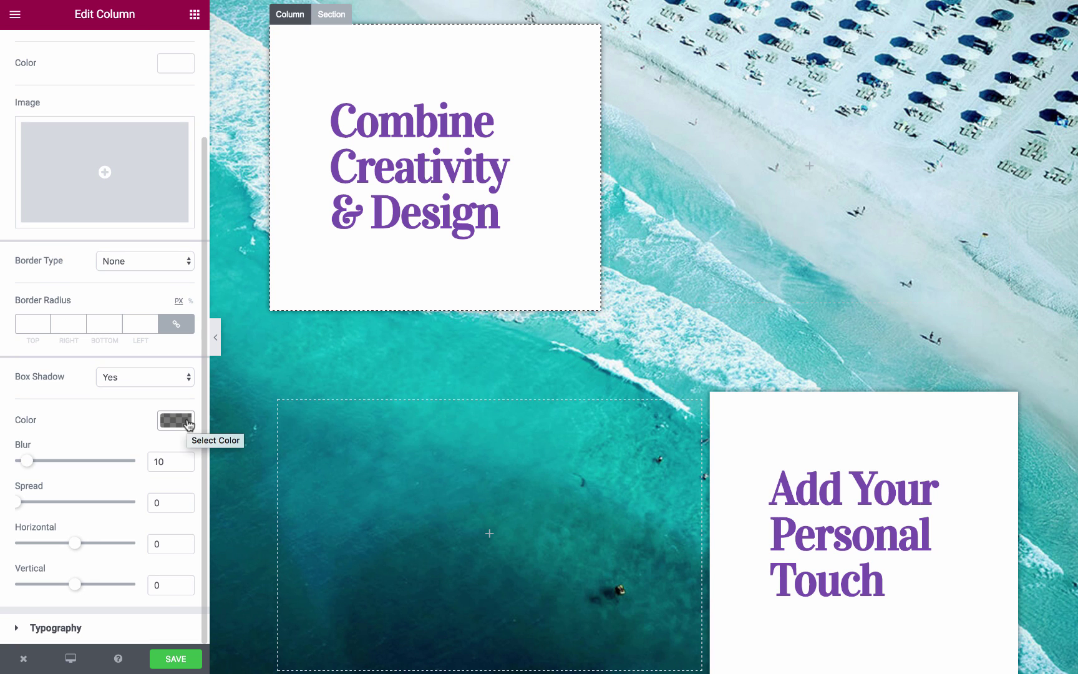
{"action": "left_click", "coordinate": [177, 420]}
{"action": "double_click", "coordinate": [78, 421]}
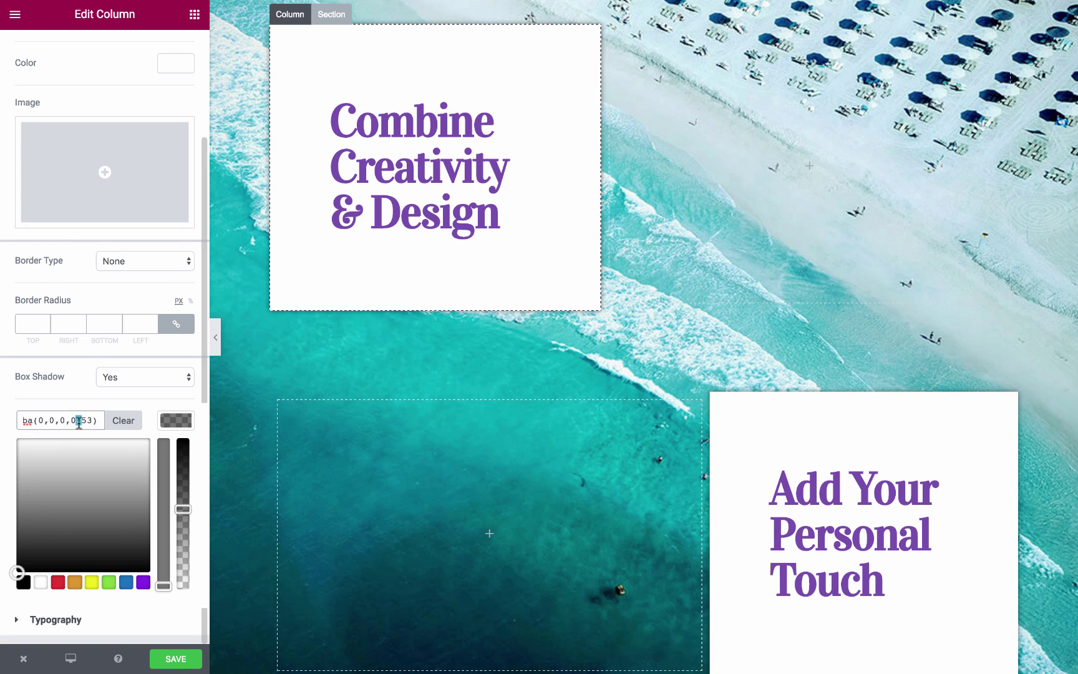
{"action": "triple_click", "coordinate": [79, 420]}
{"action": "type", "text": "#784fad"}
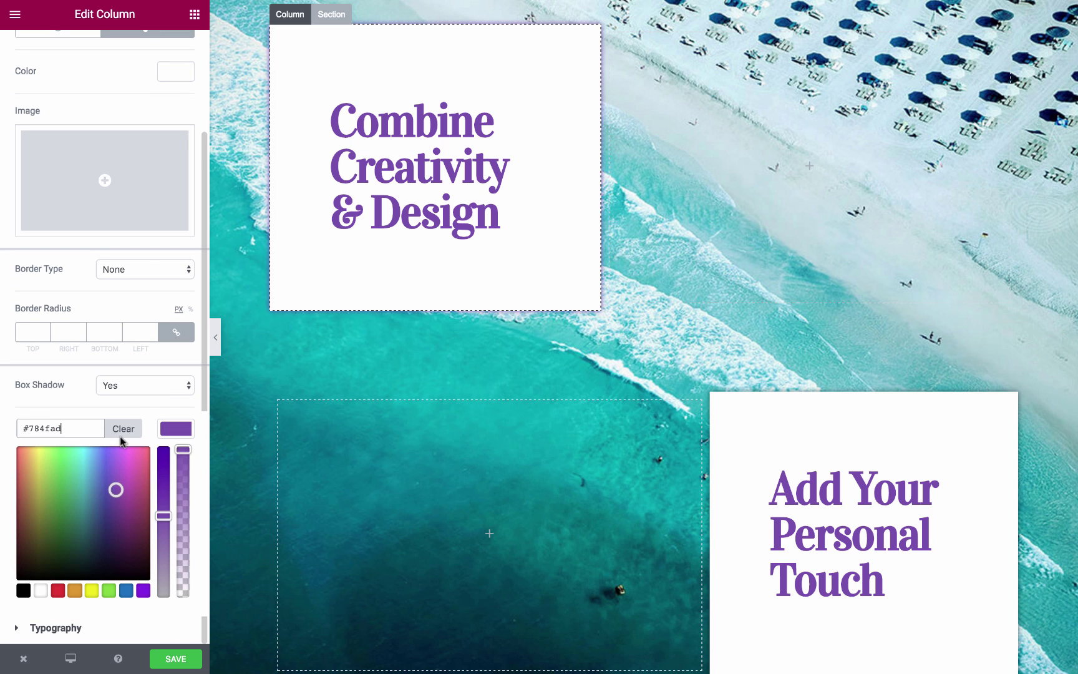
{"action": "left_click", "coordinate": [182, 451]}
{"action": "left_click_drag", "start_coordinate": [182, 450], "coordinate": [183, 566]}
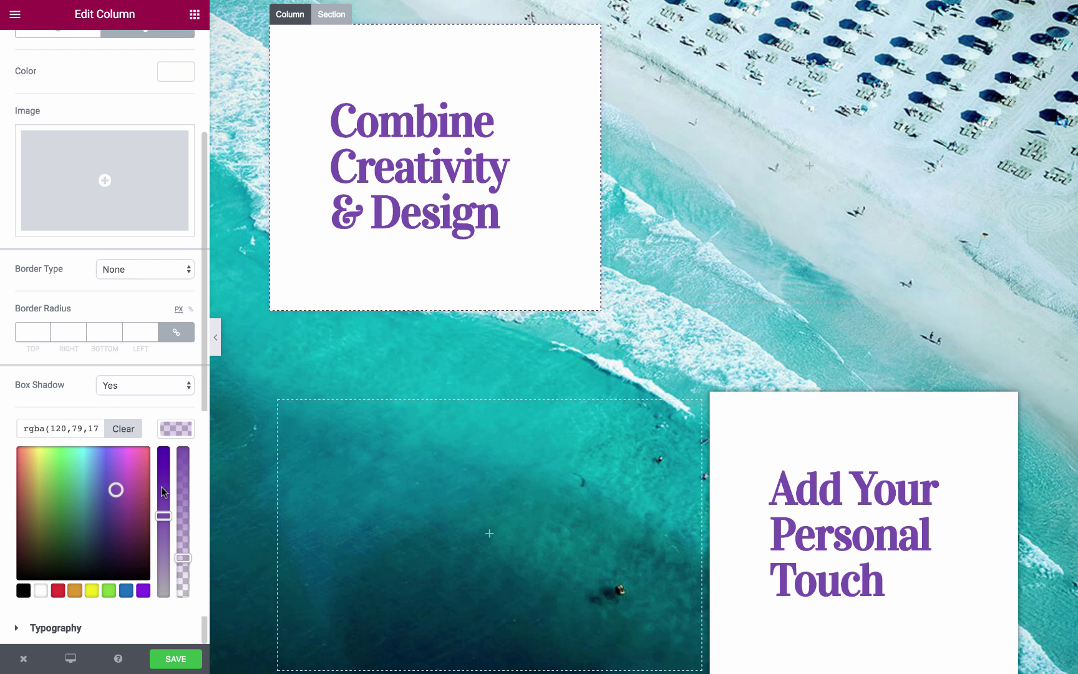
{"action": "left_click", "coordinate": [161, 438]}
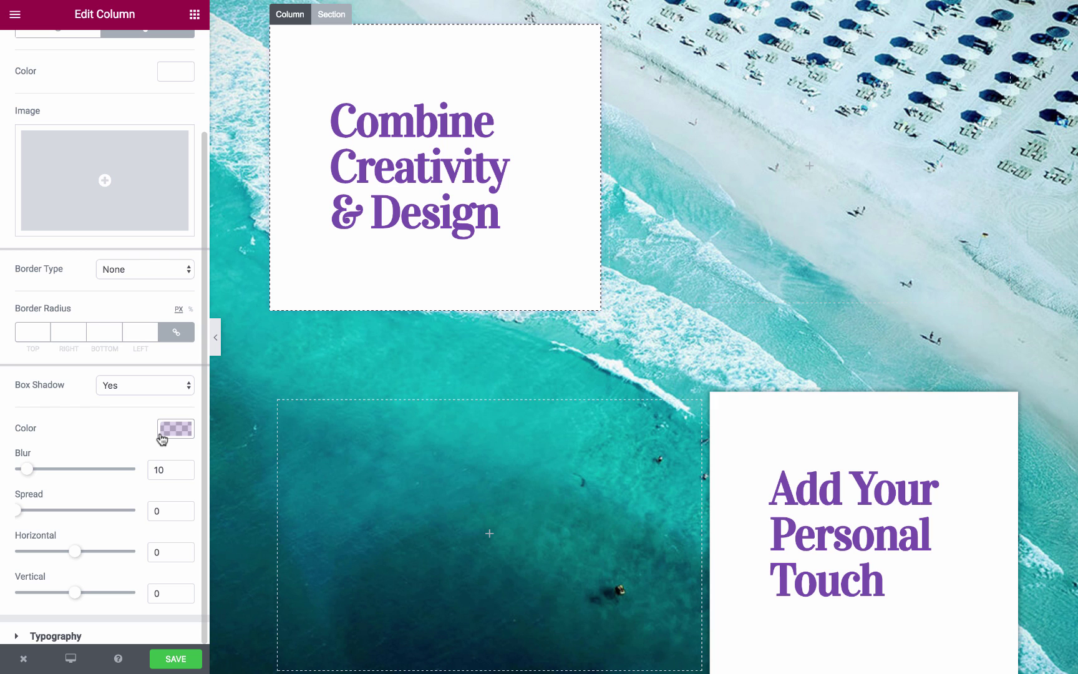
- Set the purple shadow's Blur to 0 and Spread to 50
{"action": "double_click", "coordinate": [159, 471]}
{"action": "type", "text": "0"}
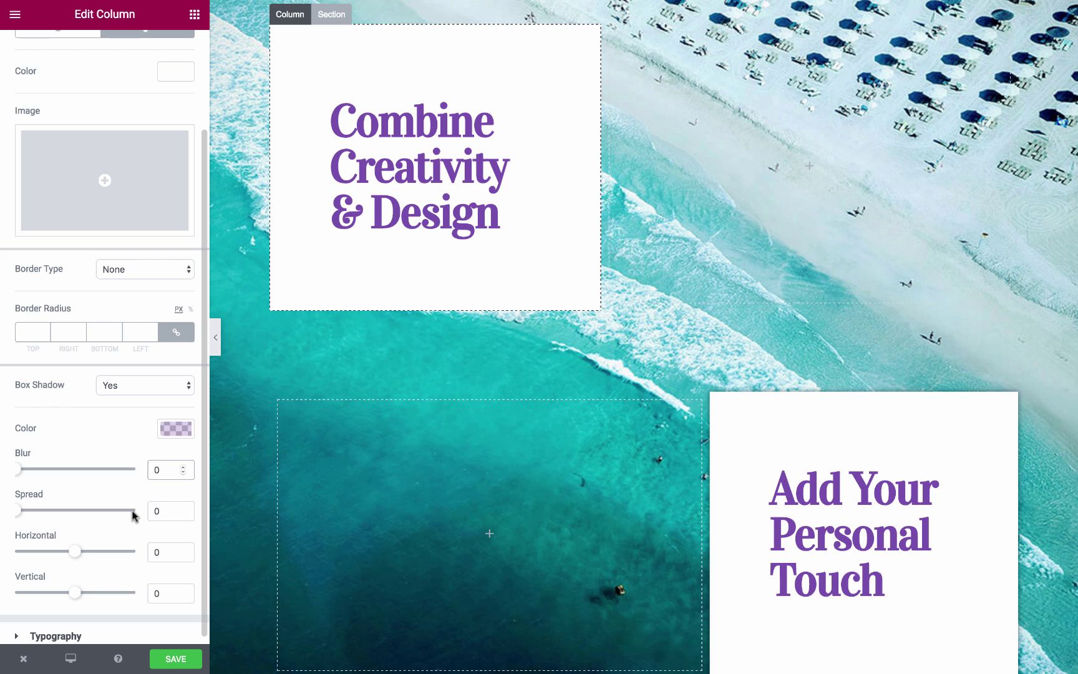
{"action": "double_click", "coordinate": [161, 506]}
{"action": "type", "text": "50"}
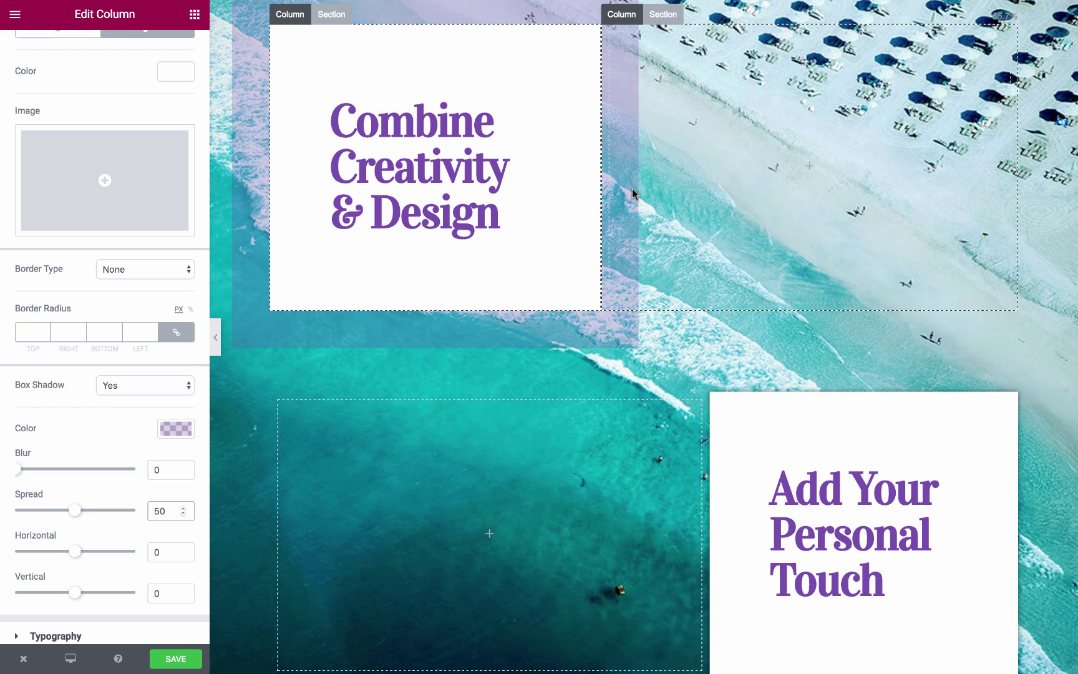
- Set the purple shadow's Horizontal offset to -250
{"action": "left_click", "coordinate": [104, 523]}
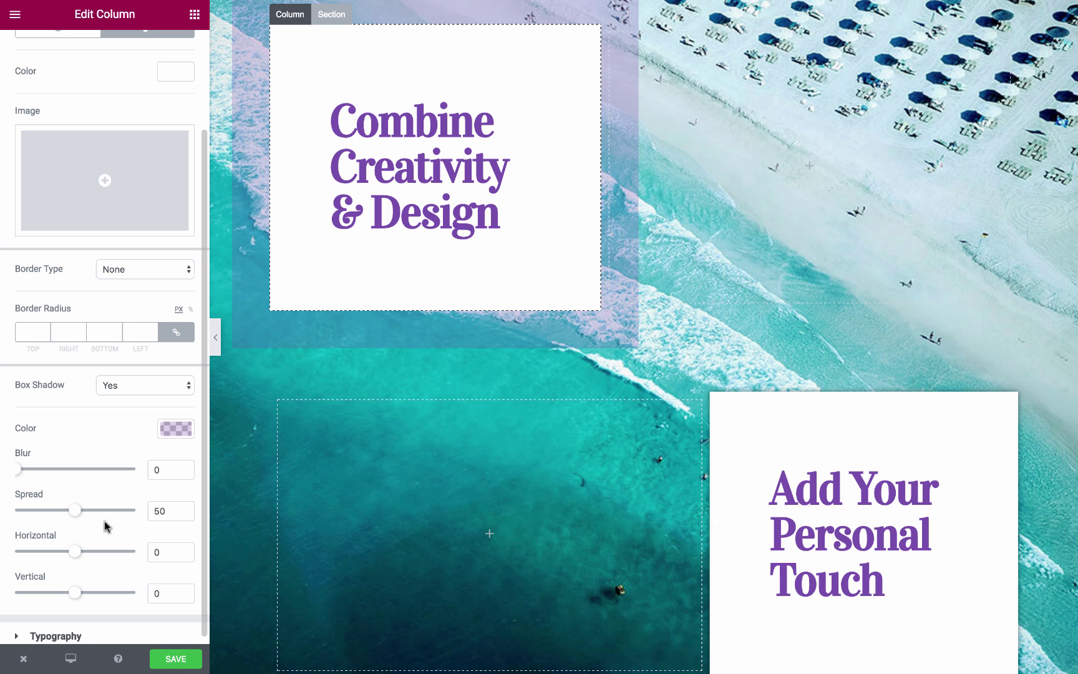
{"action": "left_click_drag", "start_coordinate": [76, 552], "coordinate": [18, 552]}
{"action": "double_click", "coordinate": [158, 551]}
{"action": "type", "text": "250"}
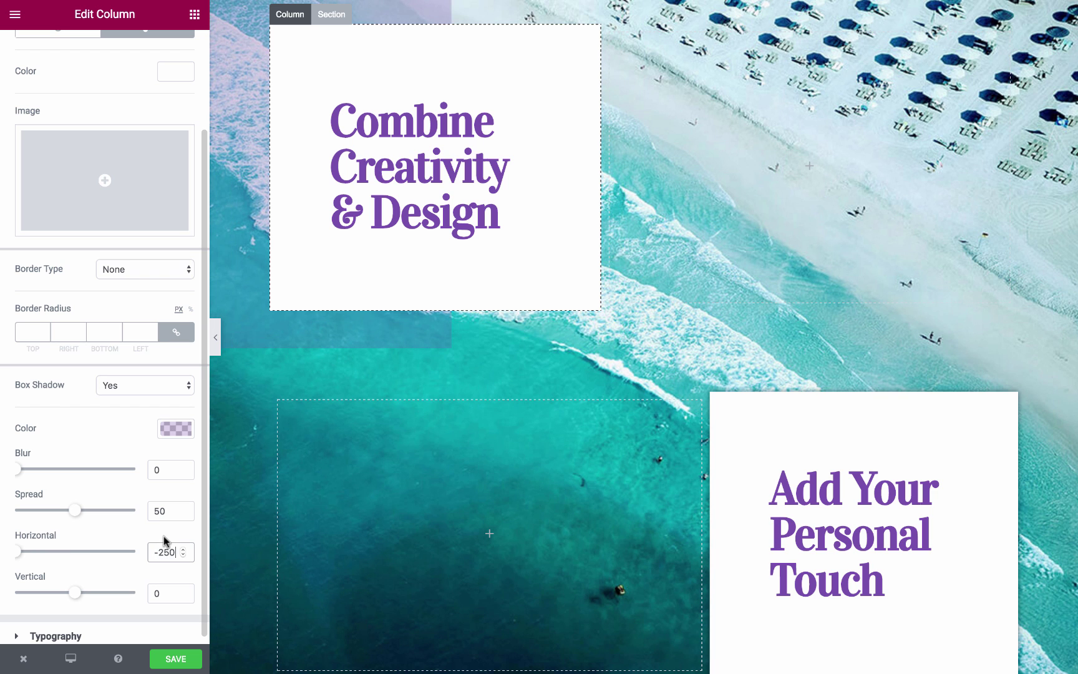